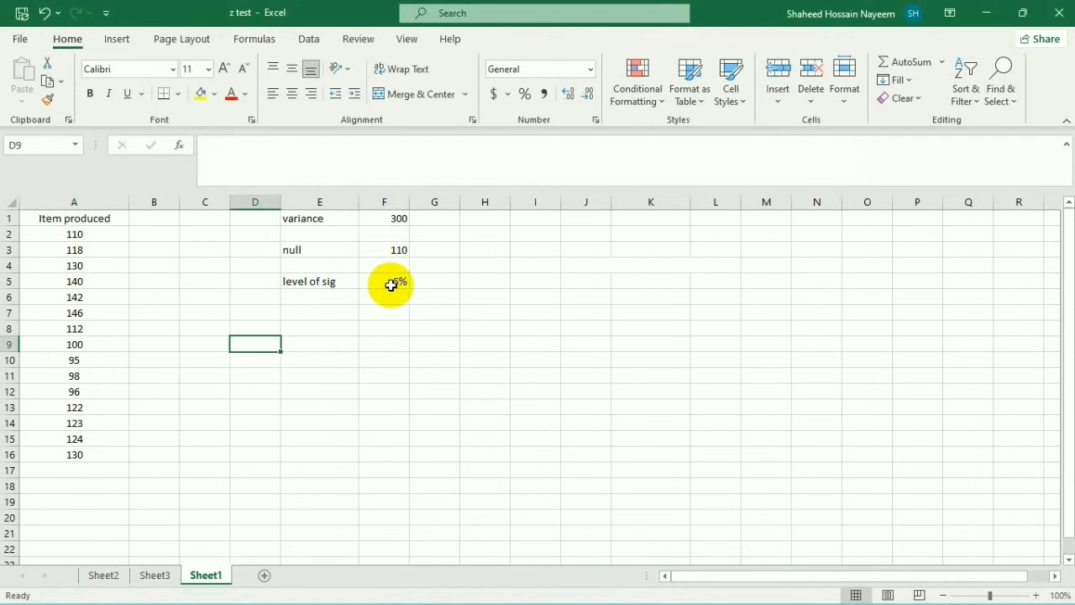
pyautogui.click(529, 309)
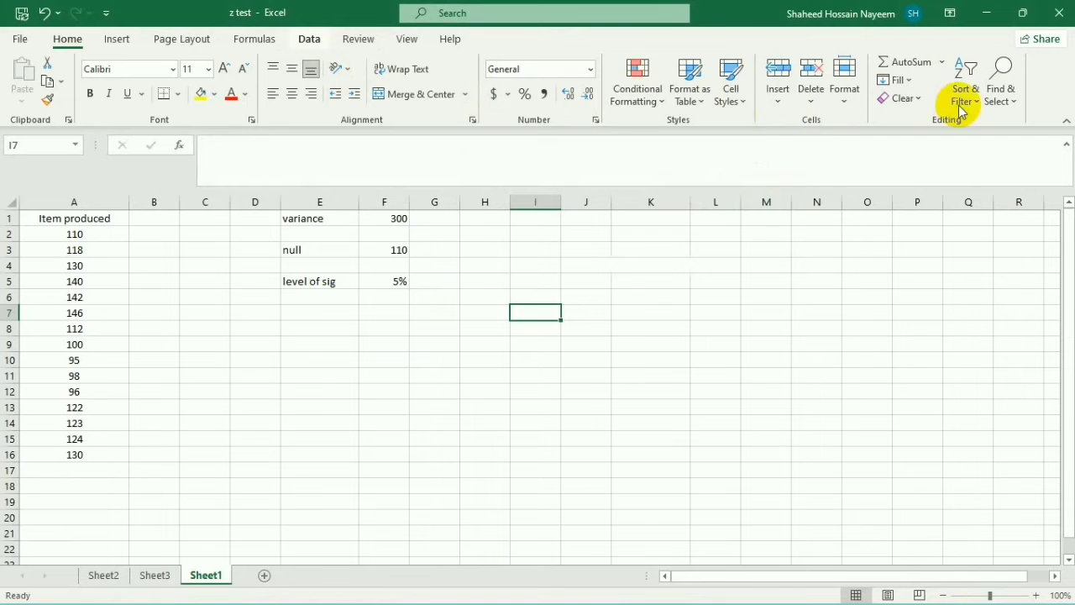
pyautogui.click(309, 40)
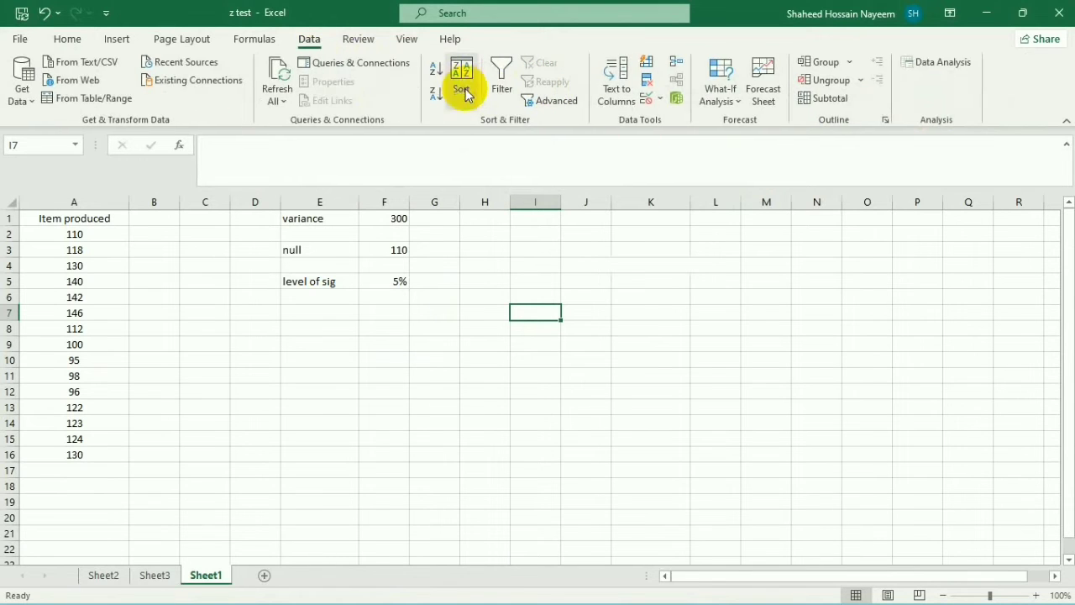
pyautogui.click(924, 66)
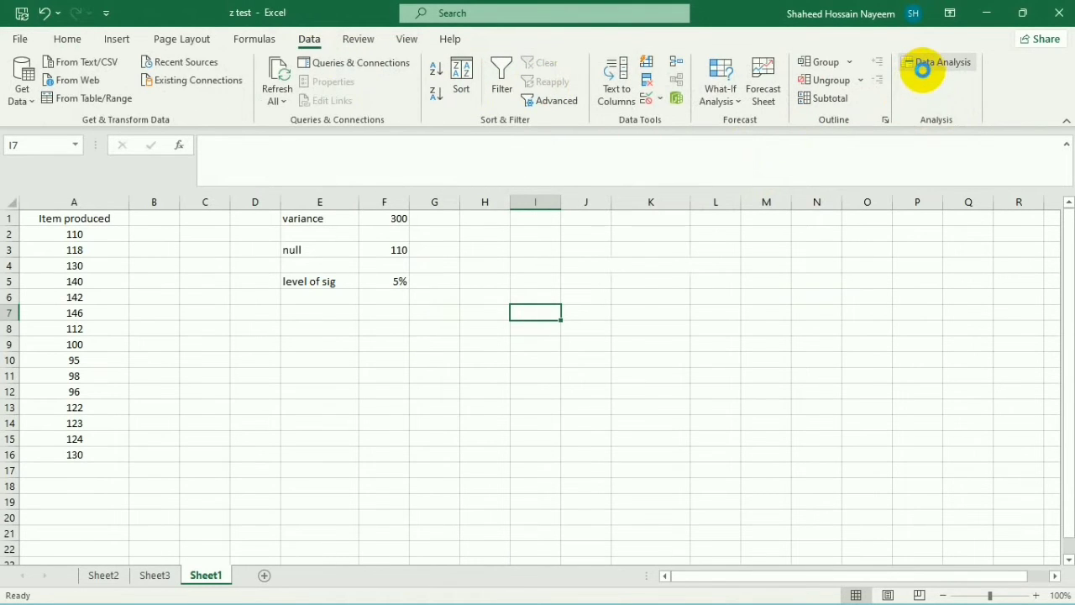
pyautogui.scroll(-1, 647, 343)
pyautogui.scroll(-2, 647, 343)
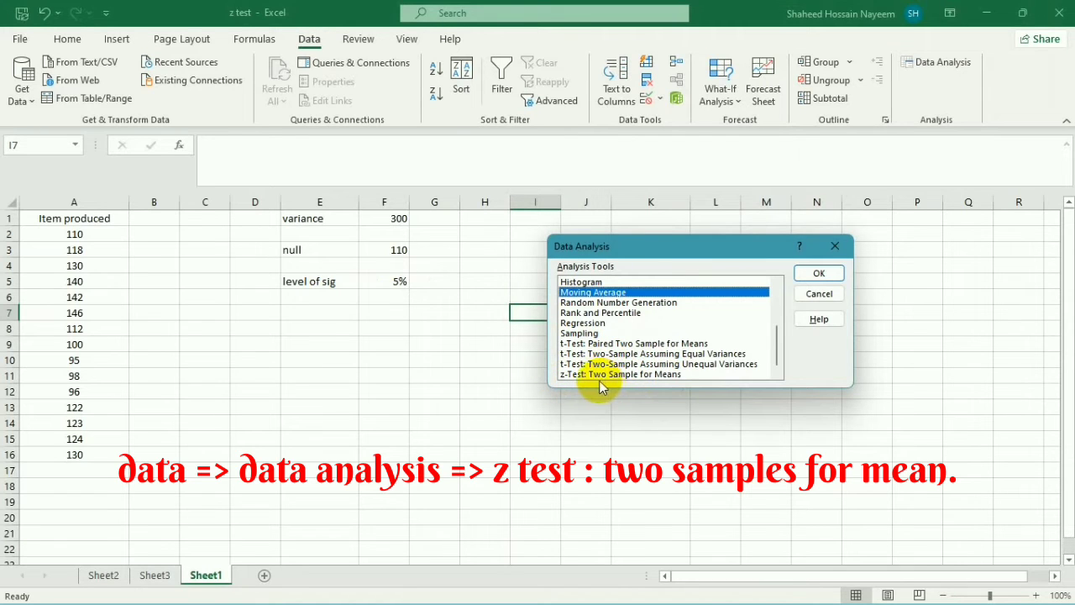
pyautogui.click(818, 291)
pyautogui.click(816, 287)
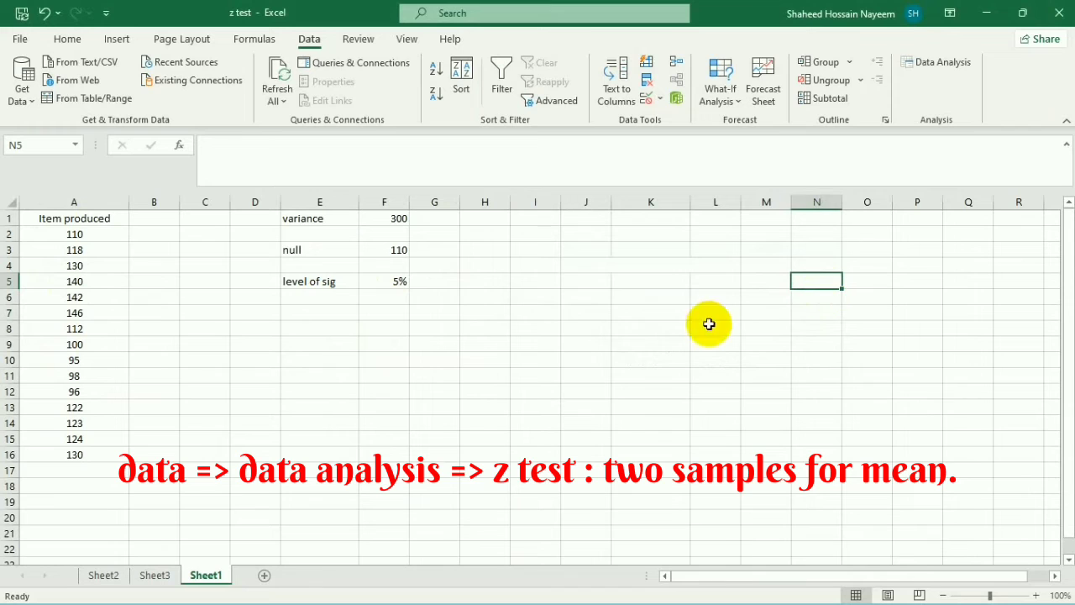
# Step: Add a dummy variable column beside the item data, with the header d in B1 and the value 0 in B2
pyautogui.click(164, 219)
pyautogui.write('d')
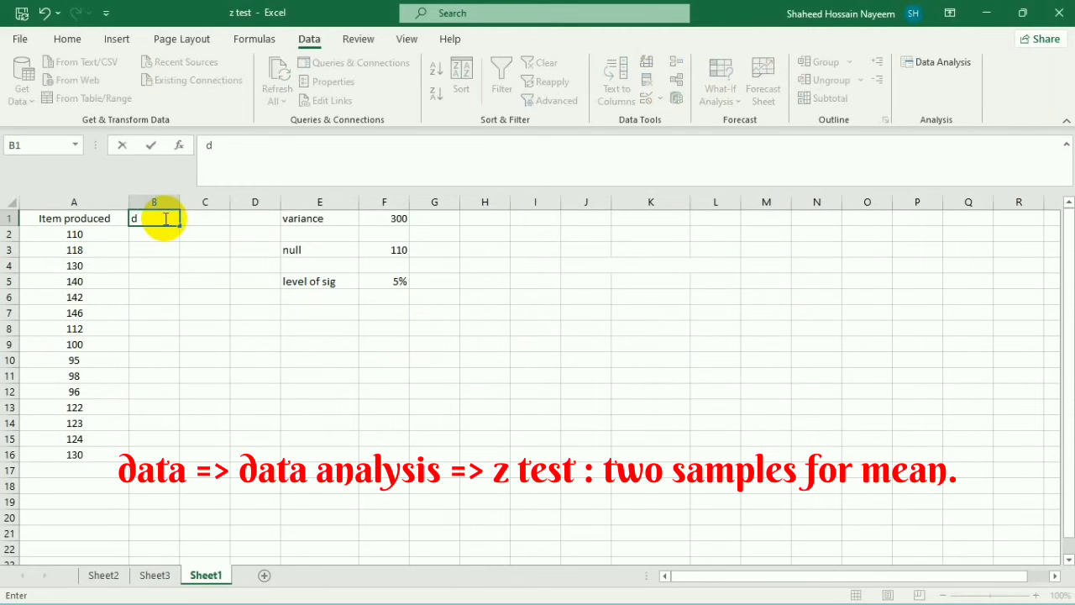
pyautogui.press('Return')
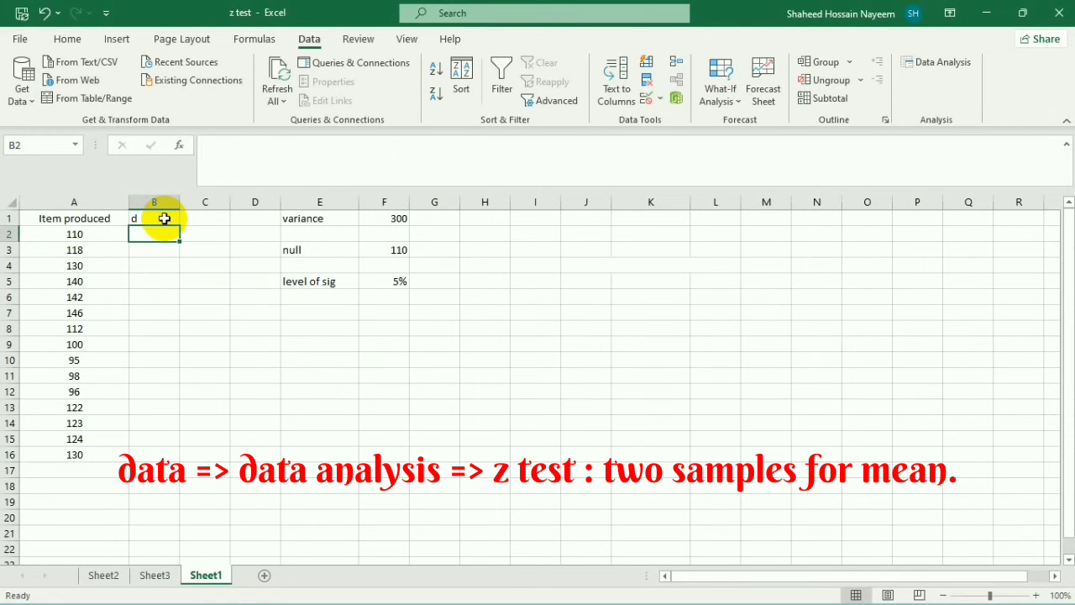
pyautogui.write('0')
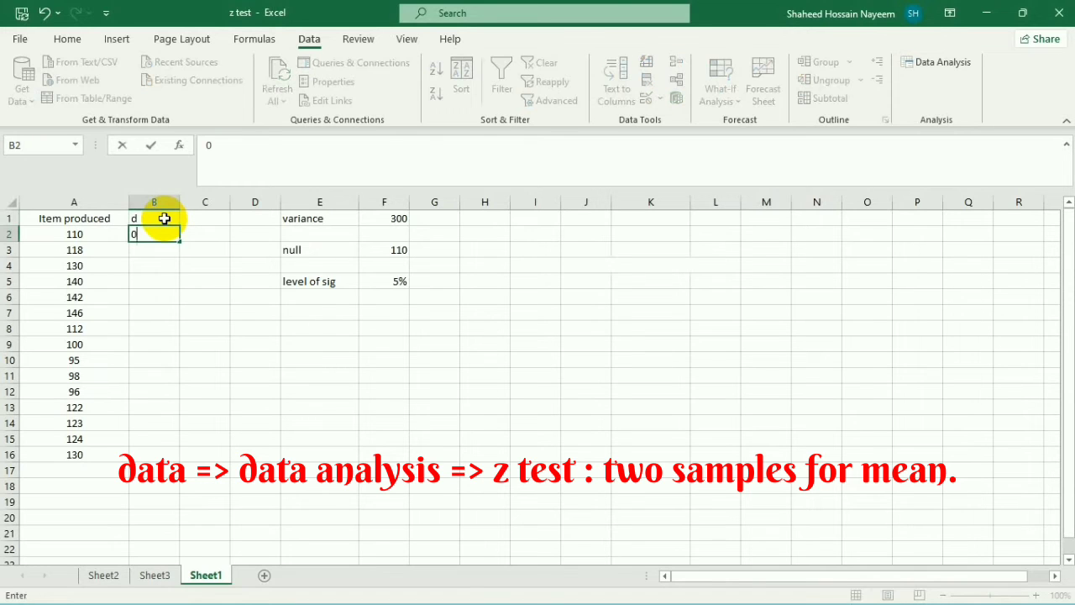
pyautogui.press('Return')
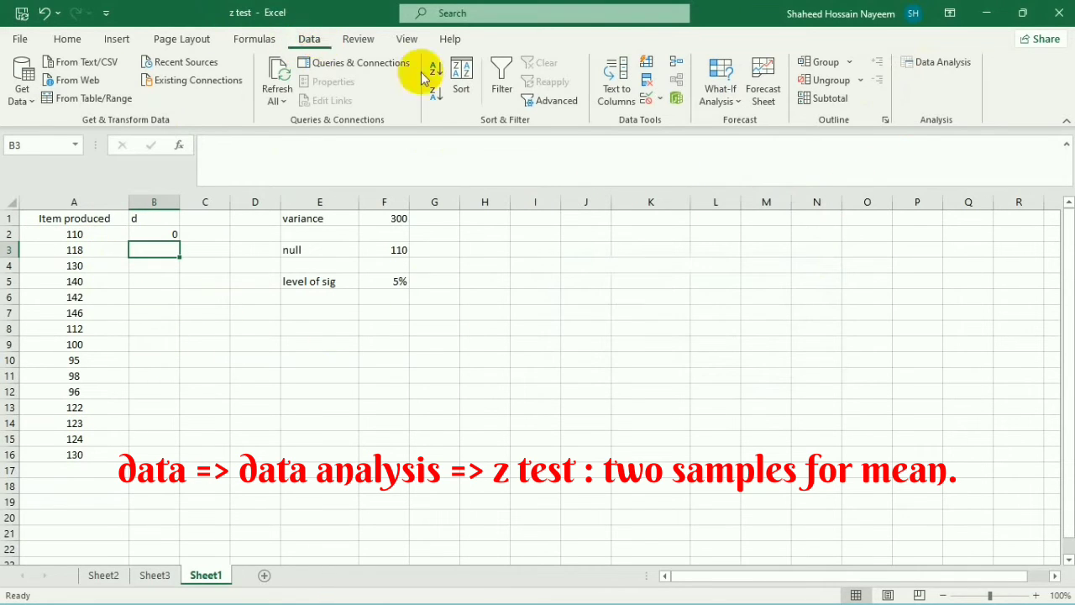
# Step: Set up the z-Test: Two Sample for Means analysis with Variable 1 range A1:A16 and Variable 2 range B1:B2
pyautogui.click(939, 64)
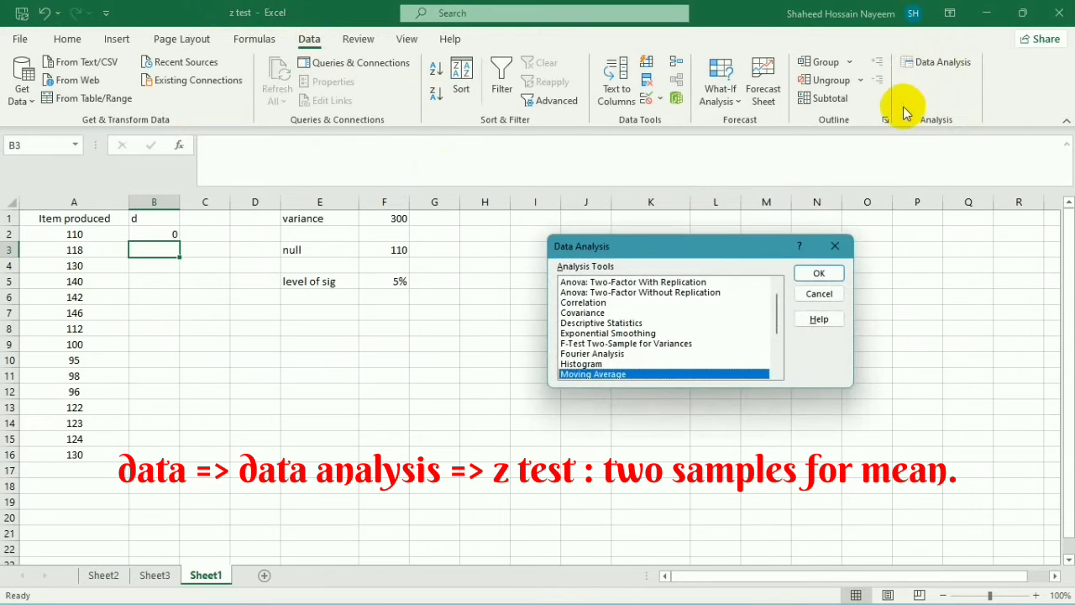
pyautogui.scroll(-3, 610, 373)
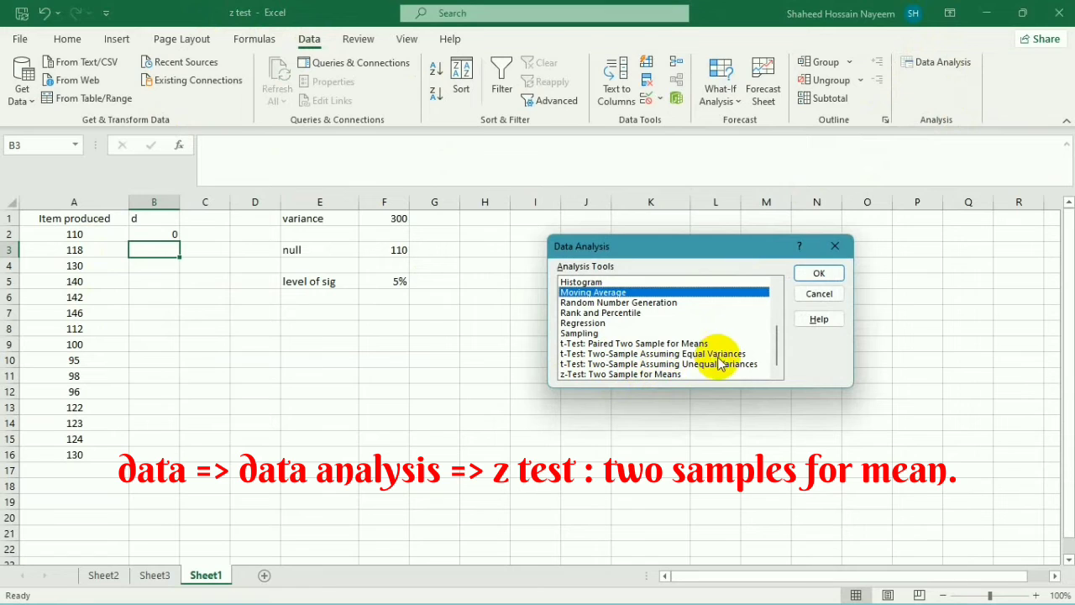
pyautogui.doubleClick(676, 374)
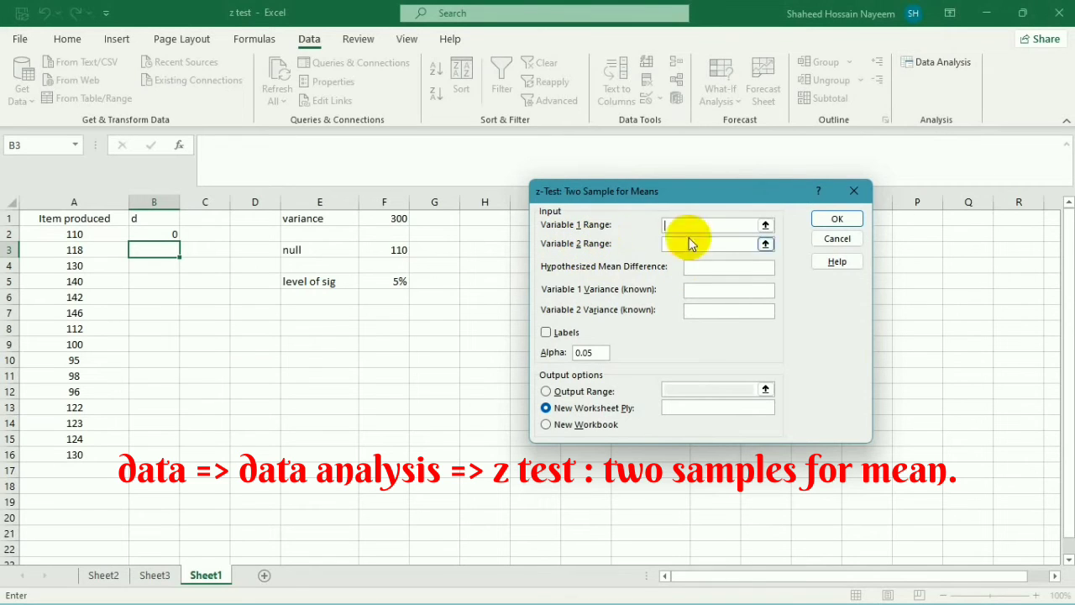
pyautogui.click(765, 224)
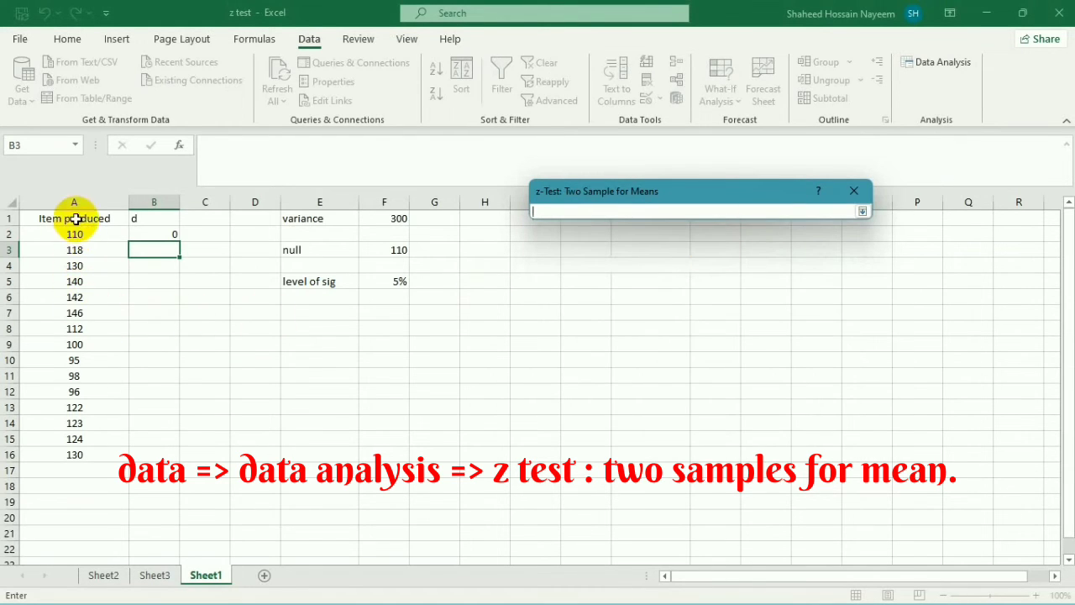
pyautogui.moveTo(76, 218); pyautogui.dragTo(82, 450)
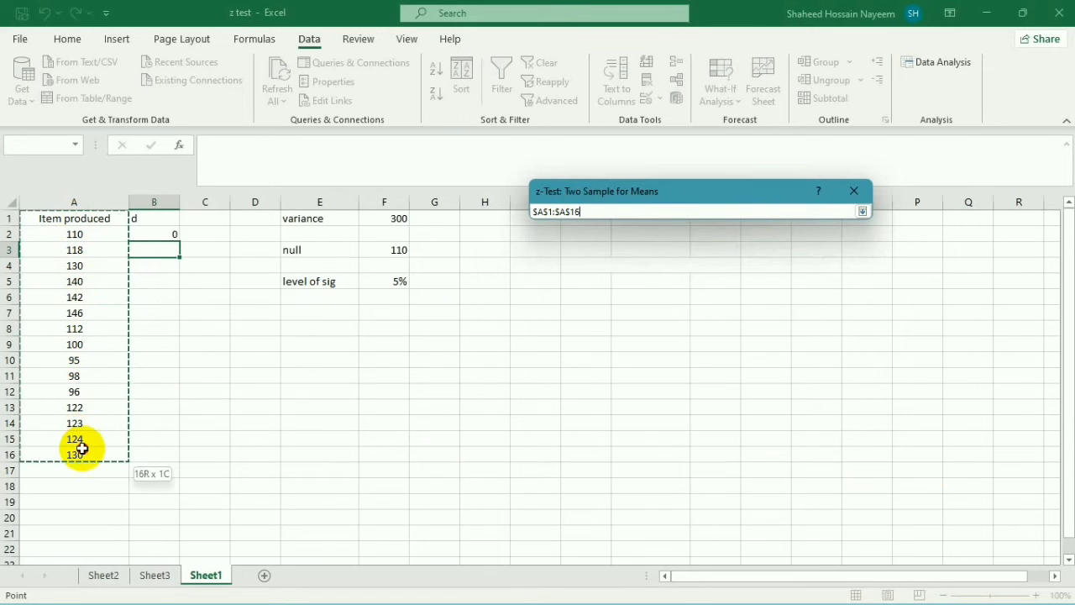
pyautogui.click(862, 212)
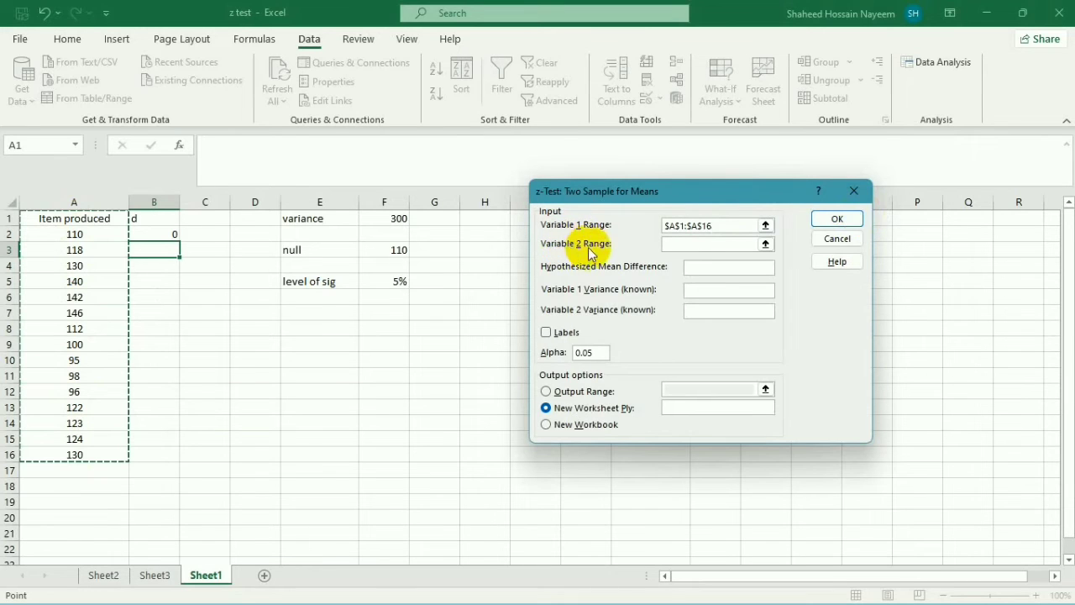
pyautogui.click(764, 244)
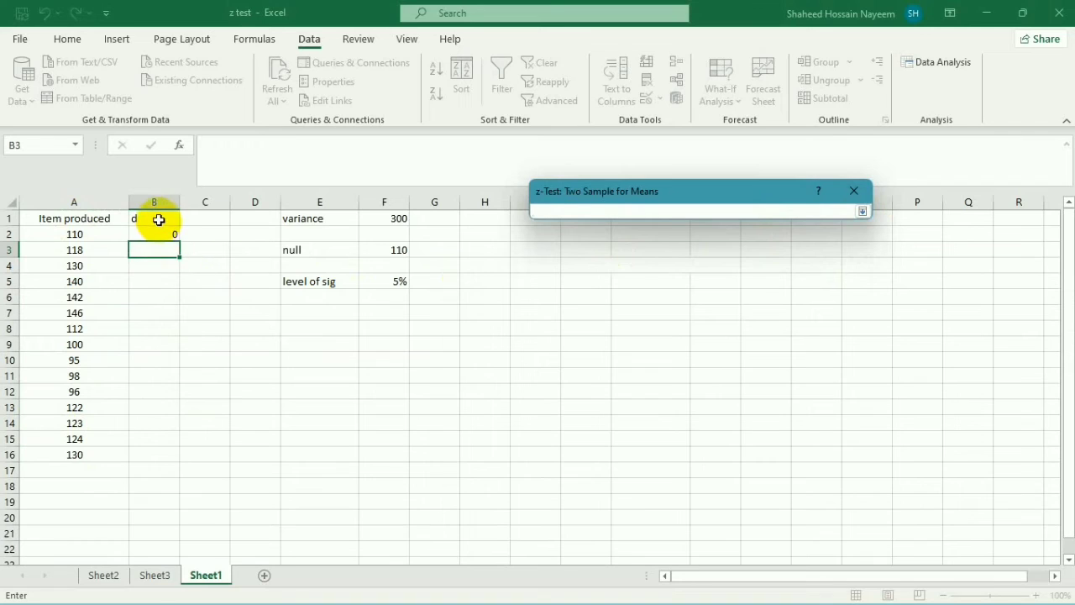
pyautogui.moveTo(159, 220); pyautogui.dragTo(159, 234)
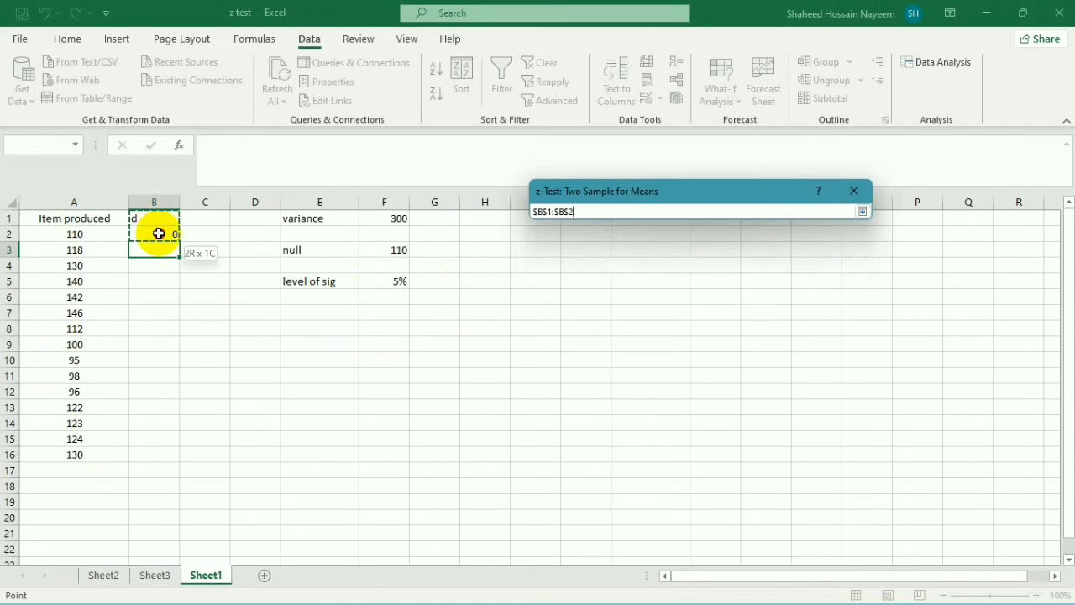
pyautogui.click(863, 211)
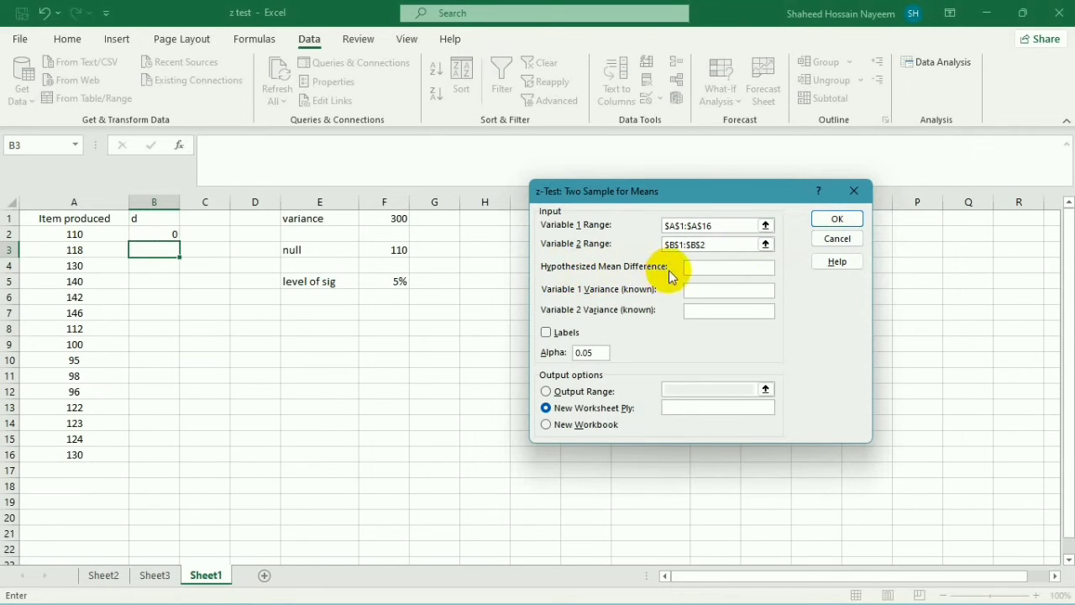
# Step: Run the z-test with hypothesized mean difference 110, known variances 300 and .00000000001, and labels enabled, output to a new worksheet
pyautogui.click(704, 267)
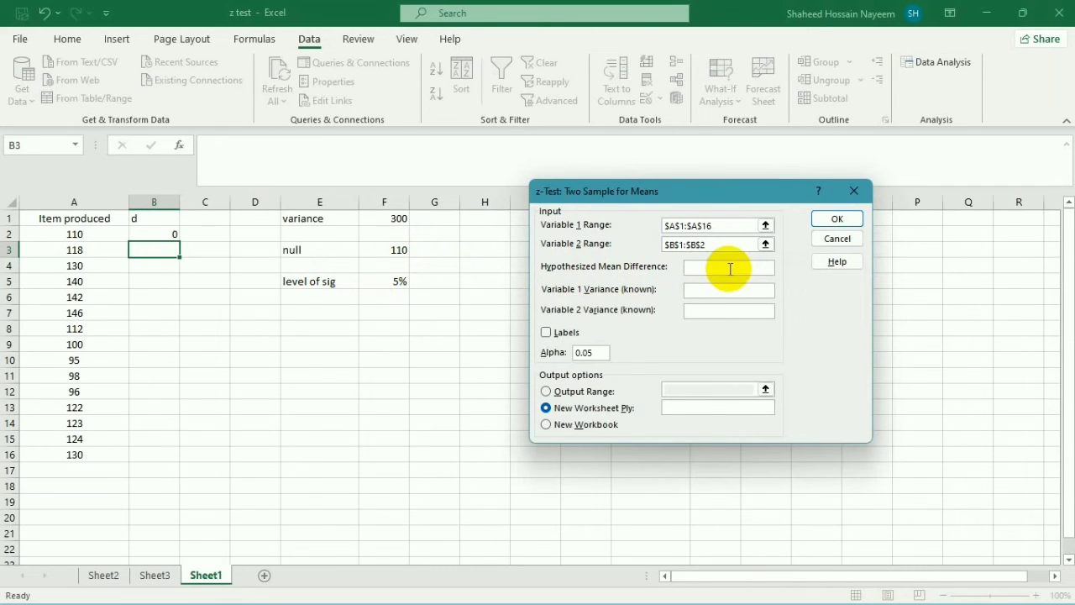
pyautogui.write('110')
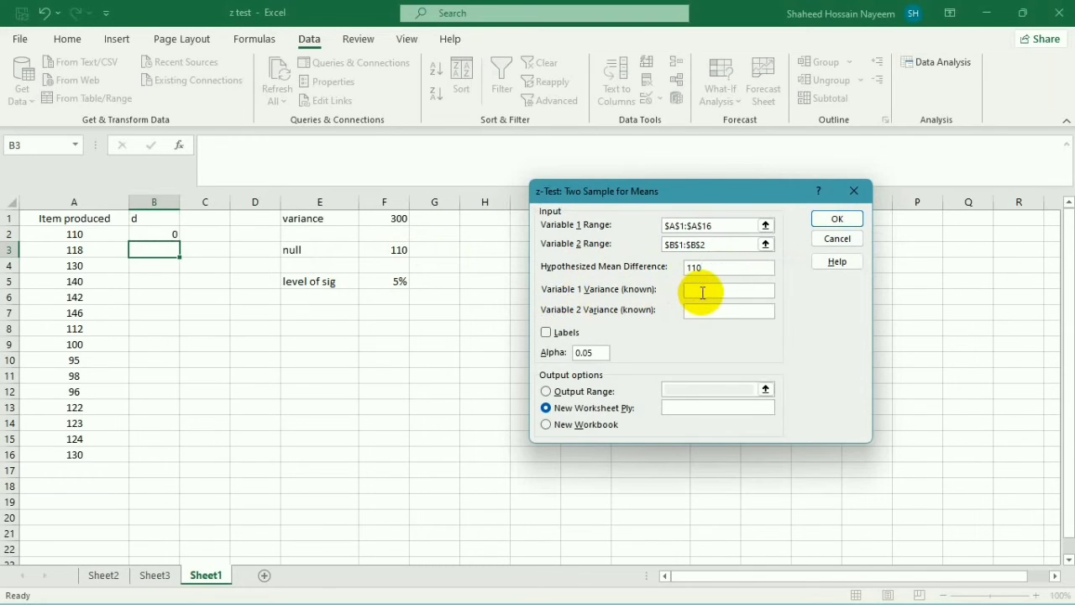
pyautogui.click(703, 292)
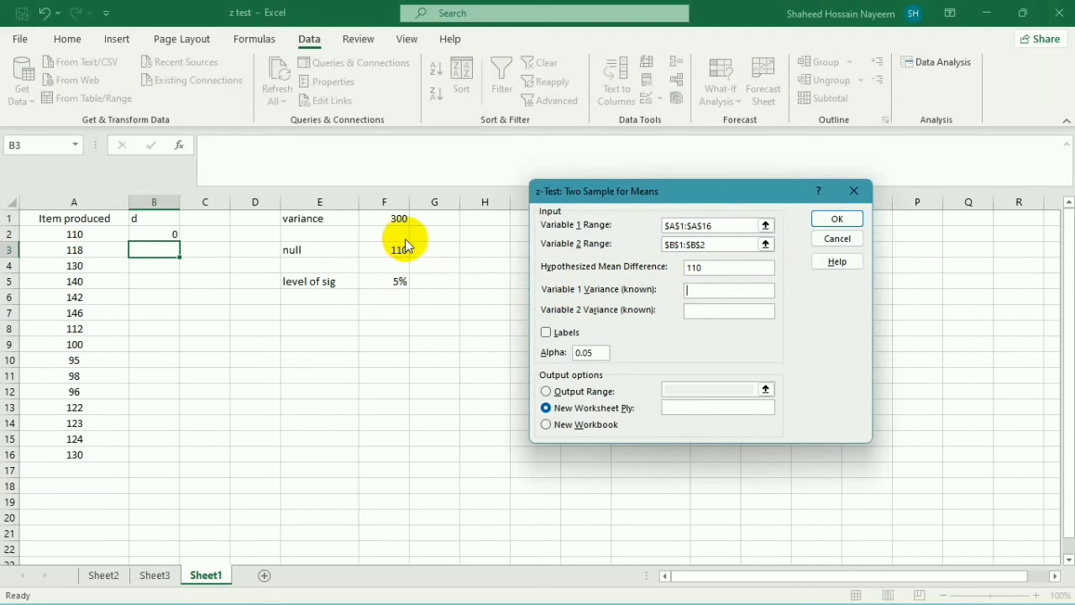
pyautogui.write('300')
pyautogui.click(547, 334)
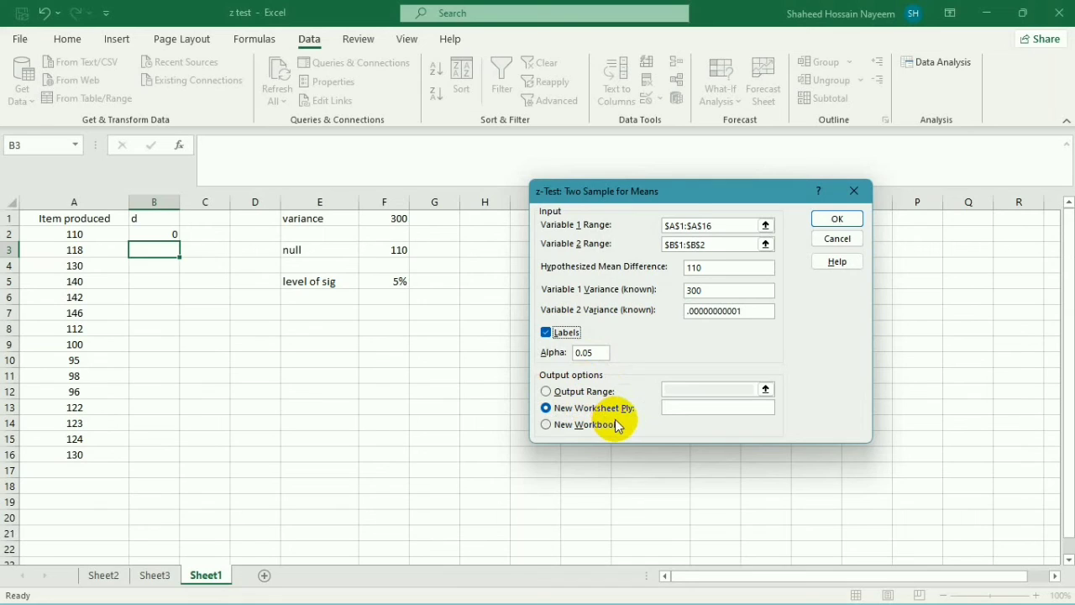
pyautogui.click(836, 220)
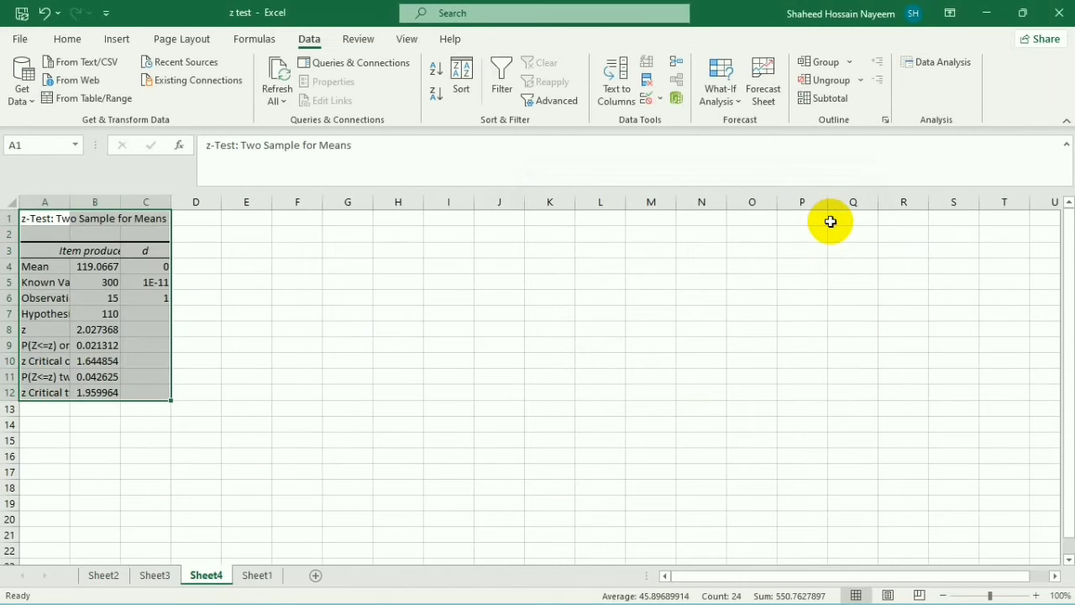
# Step: Clear the dummy variable d's results from cells C3:C6 of the z-test output
pyautogui.click(348, 297)
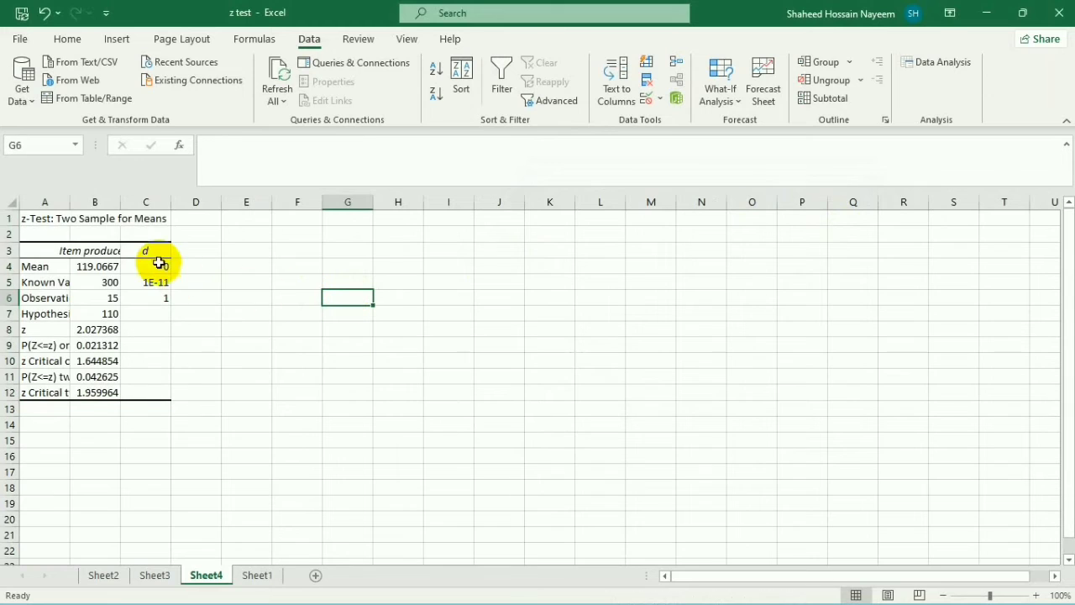
pyautogui.click(152, 251)
pyautogui.moveTo(152, 250); pyautogui.dragTo(159, 286)
pyautogui.press('Delete')
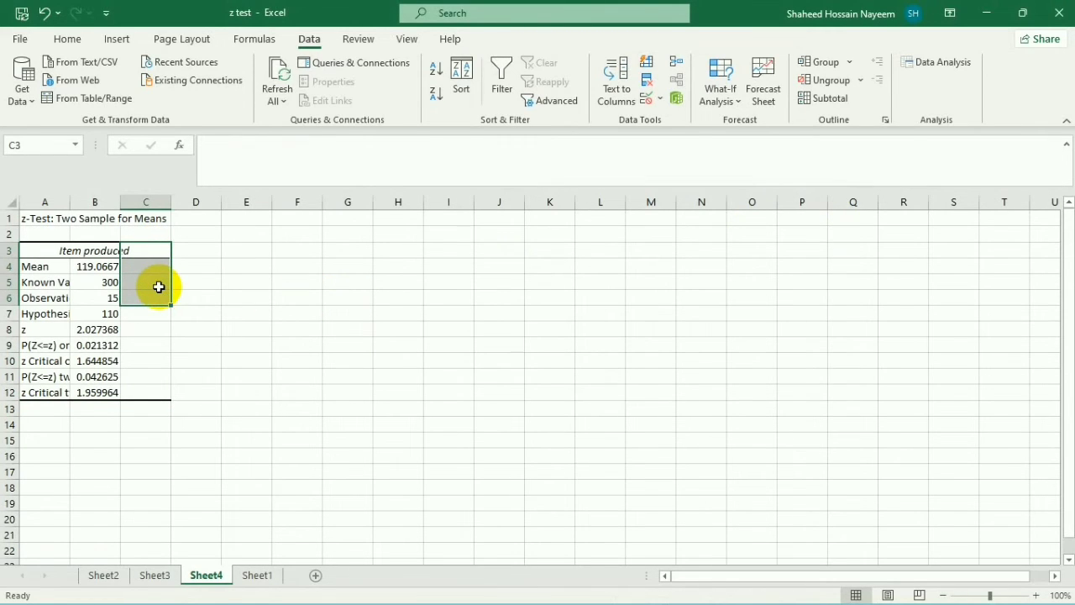
pyautogui.click(180, 282)
# Step: Autofit the widths of columns A and B to show the full z-test labels and values
pyautogui.click(123, 202)
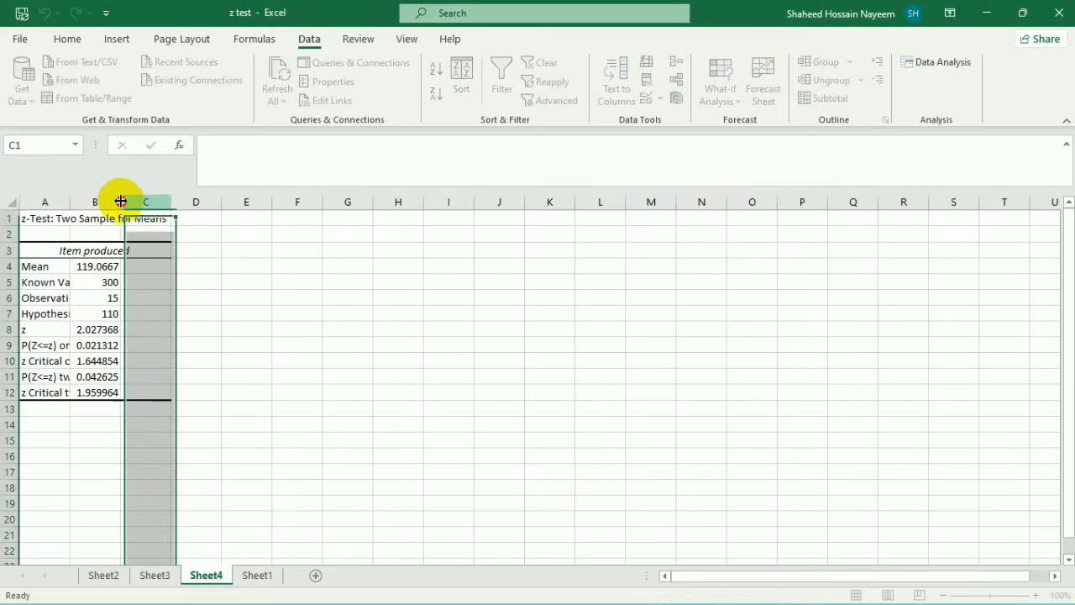
pyautogui.doubleClick(120, 202)
pyautogui.doubleClick(71, 205)
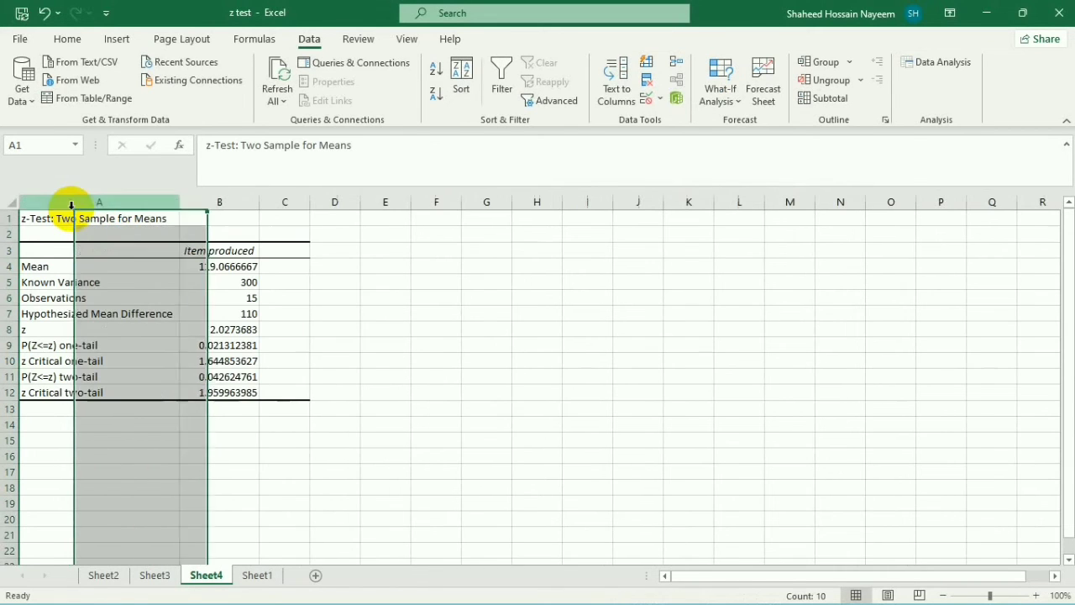
# Step: Merge and center the z-test title across A1:C1
pyautogui.moveTo(99, 223); pyautogui.dragTo(287, 223)
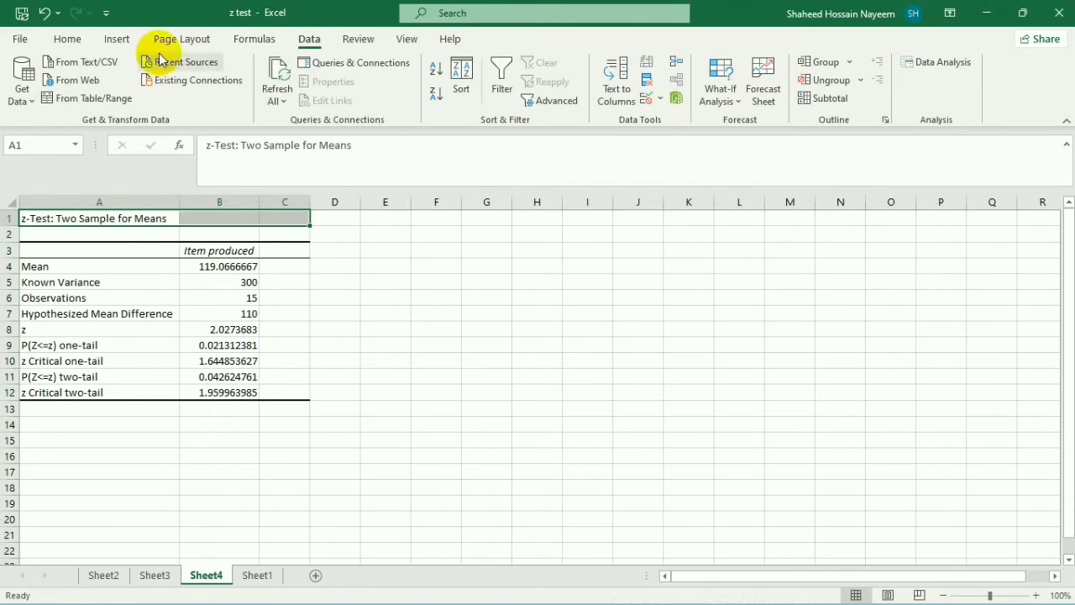
pyautogui.click(76, 39)
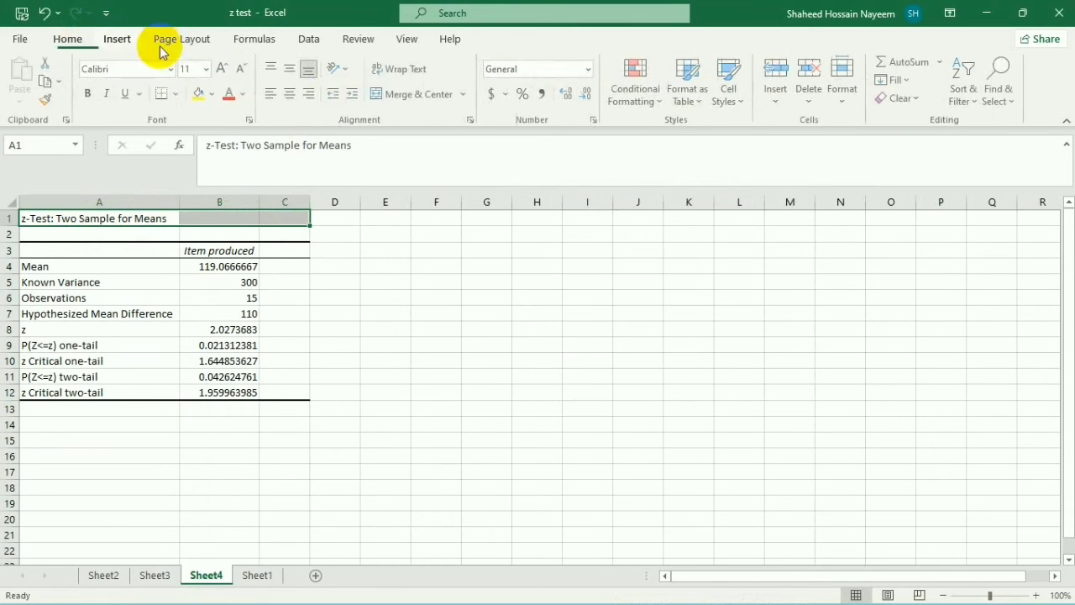
pyautogui.click(403, 93)
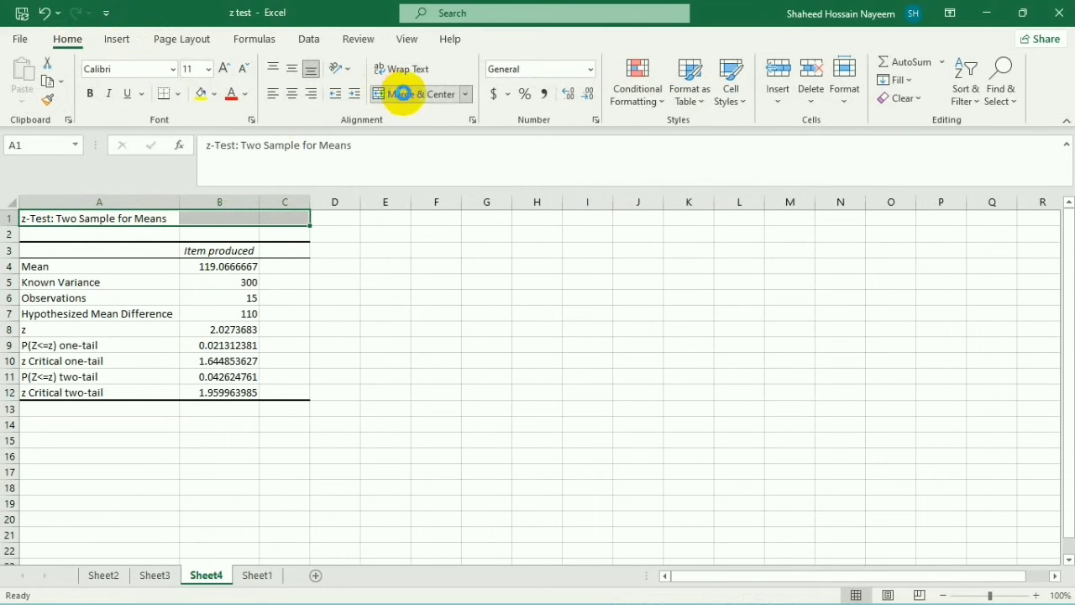
pyautogui.click(413, 309)
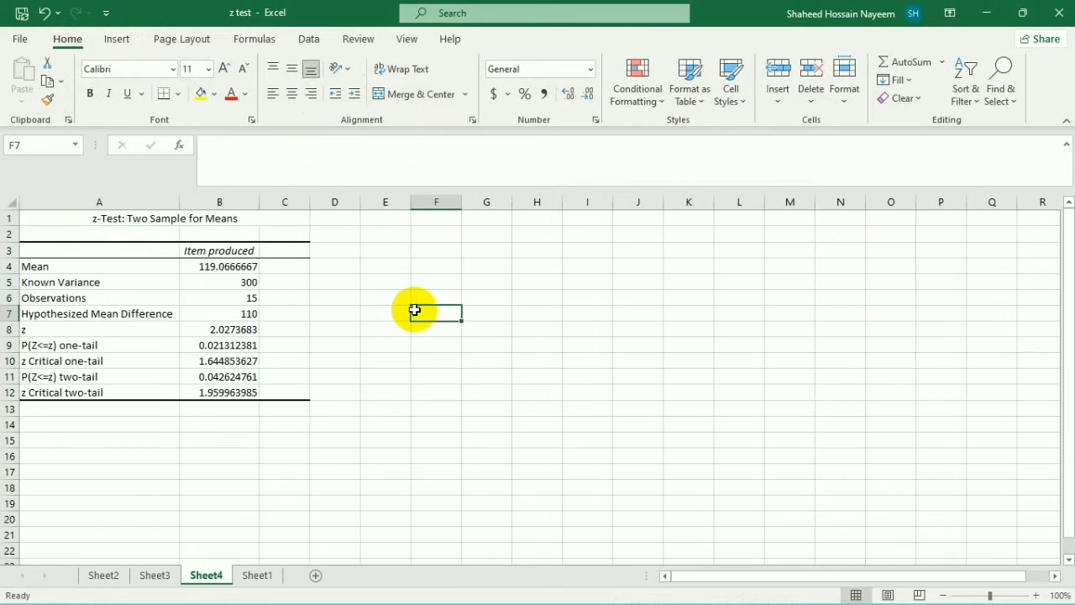
# Step: Replace "Two" with "One" in the title so it reads "z-Test: One Sample for Means"
pyautogui.doubleClick(141, 220)
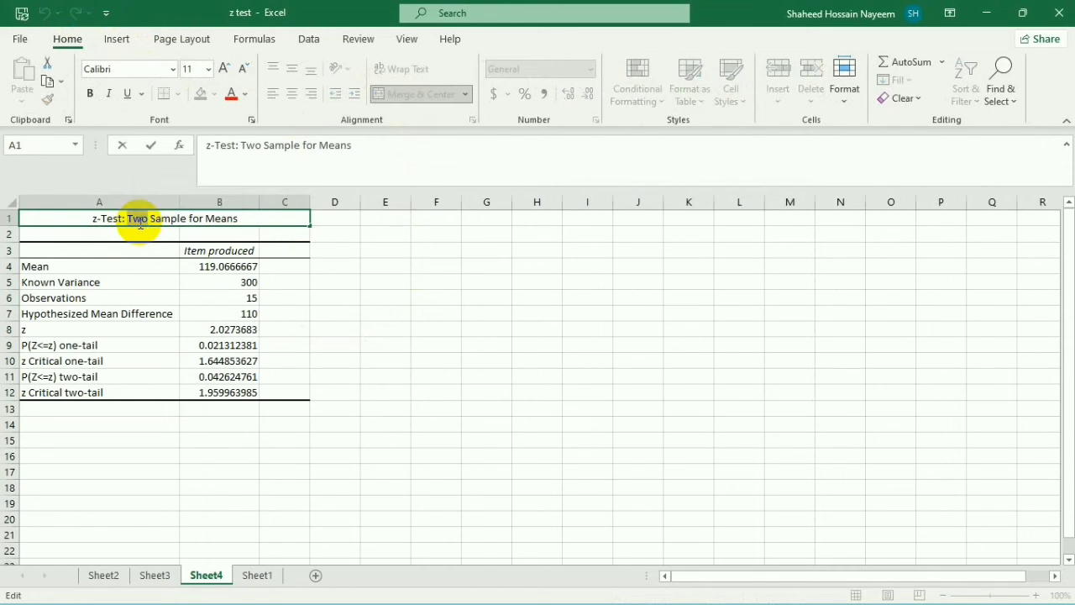
pyautogui.write('One')
pyautogui.click(478, 331)
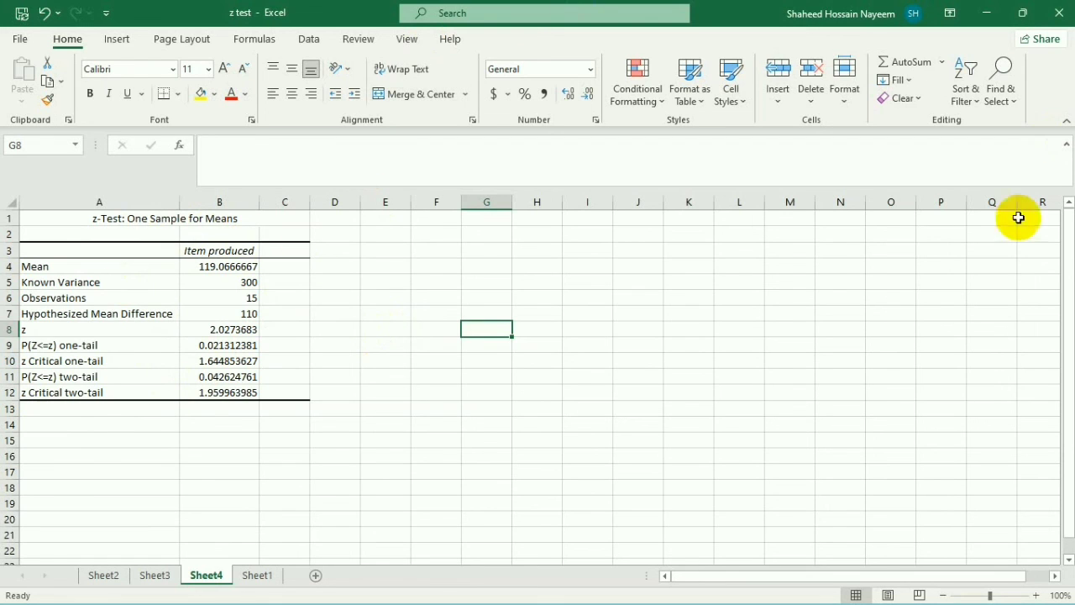
# Step: Return to Sheet1 to view the source data
pyautogui.doubleClick(260, 574)
pyautogui.click(328, 445)
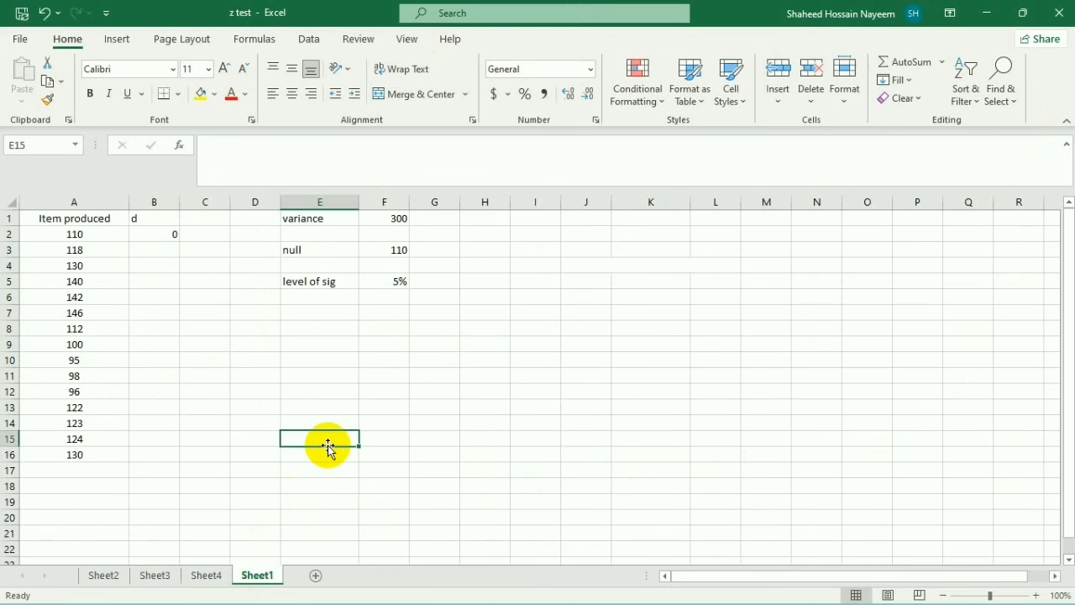